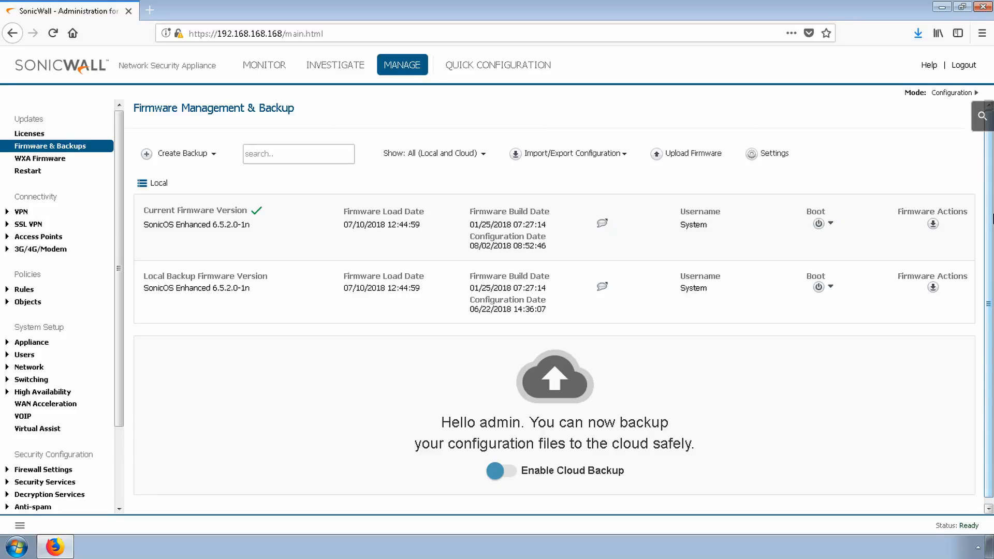
Open the settings of interface X1 from the network interface list for editing
click(30, 367)
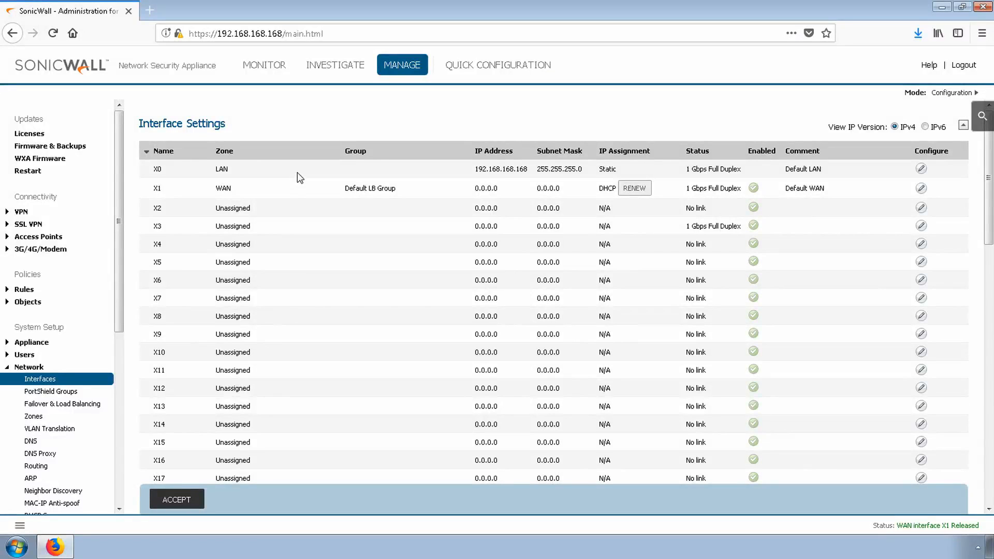
click(920, 188)
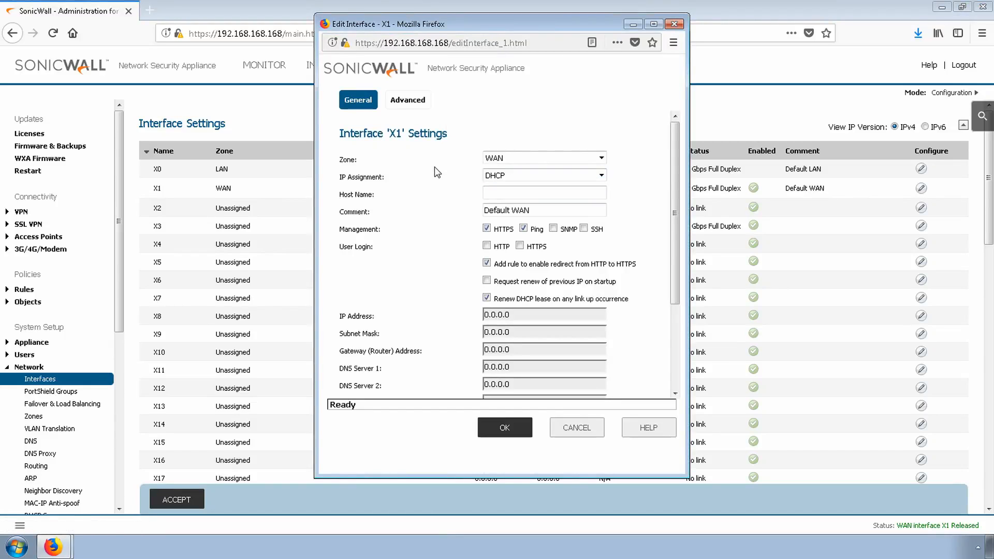
Try unassigning interface X1 from its zone, accept the warning, and assign it back to the WAN zone
click(529, 164)
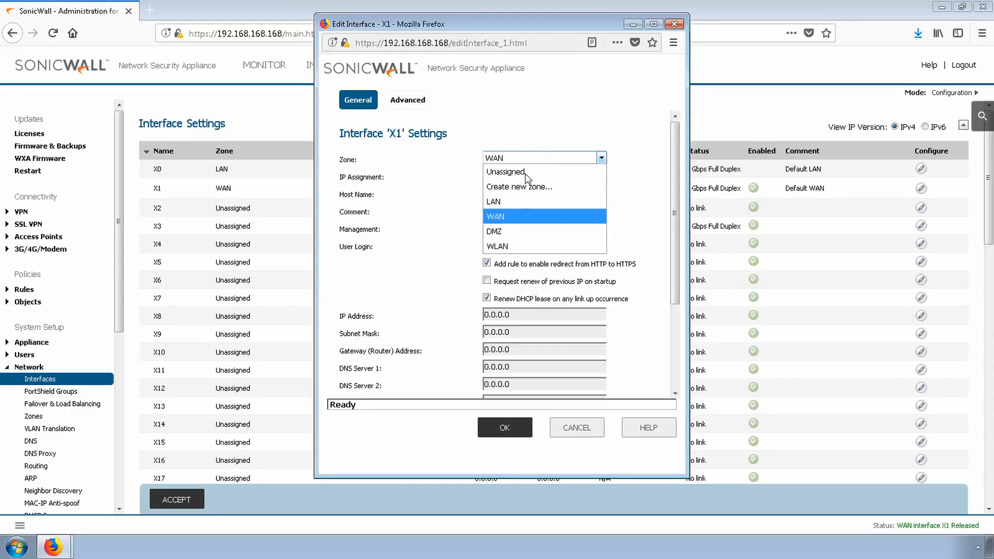
click(514, 160)
click(515, 159)
click(515, 171)
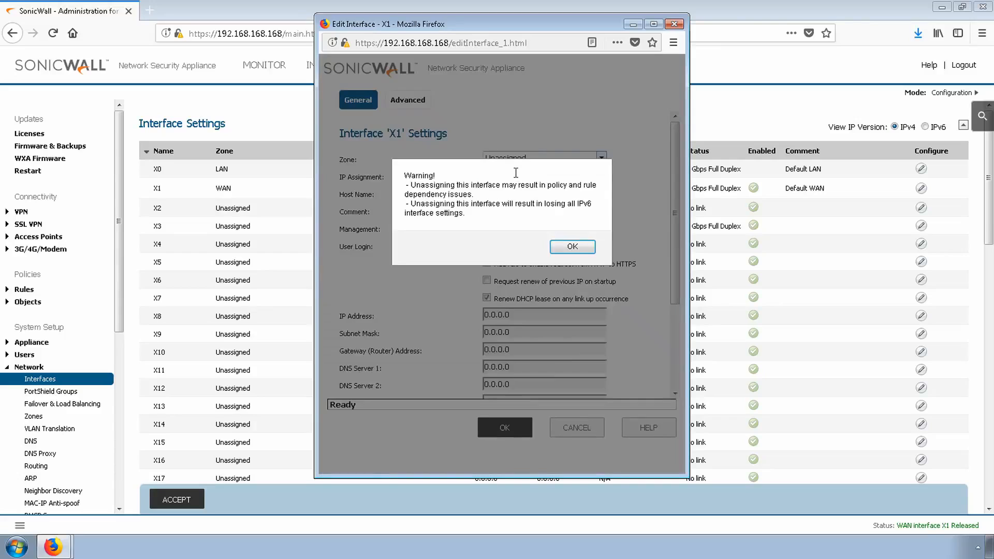
click(573, 249)
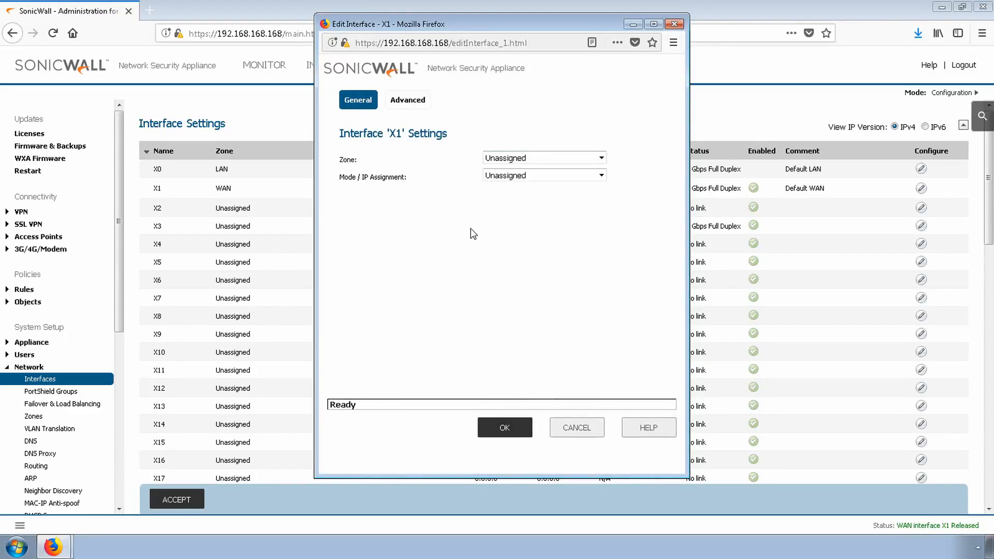
click(515, 161)
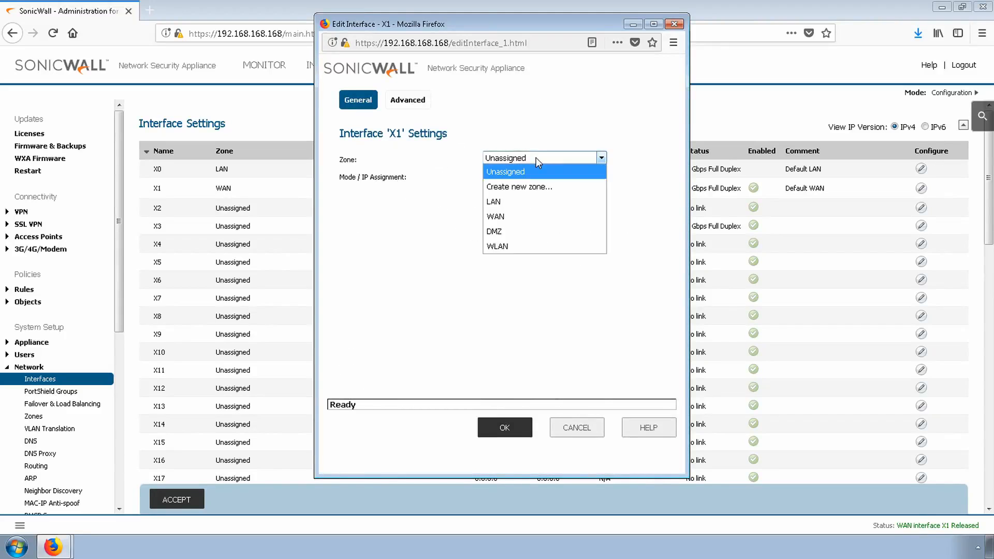
click(509, 215)
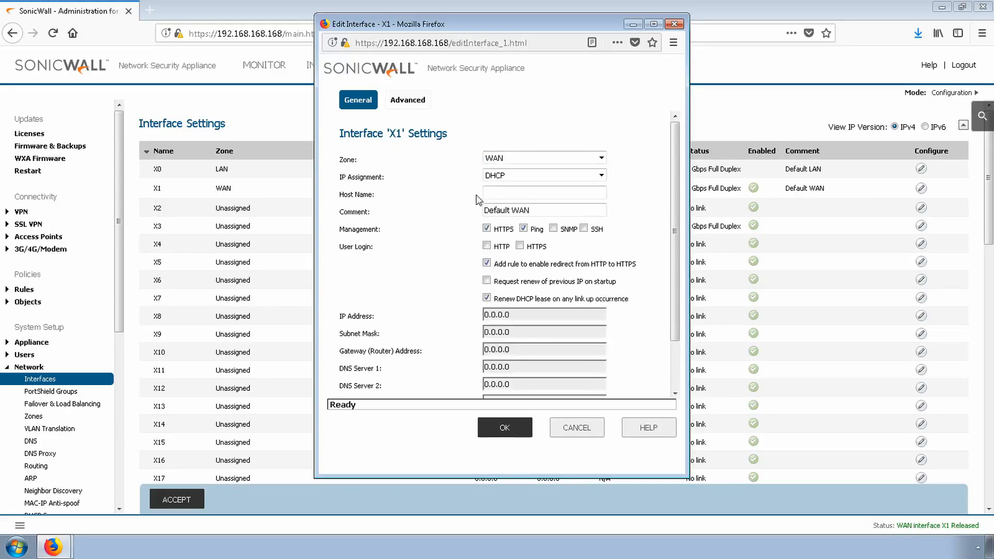
Set X1's IP assignment to Static with IP address 10.61.134.113 and subnet mask 255.255.255.248
click(516, 177)
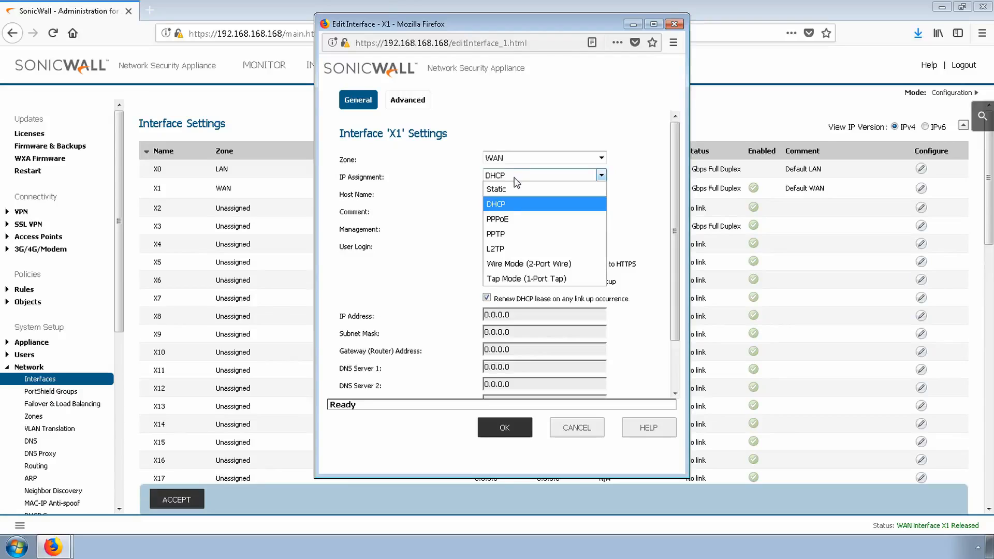
click(509, 187)
drag(532, 192, 463, 191)
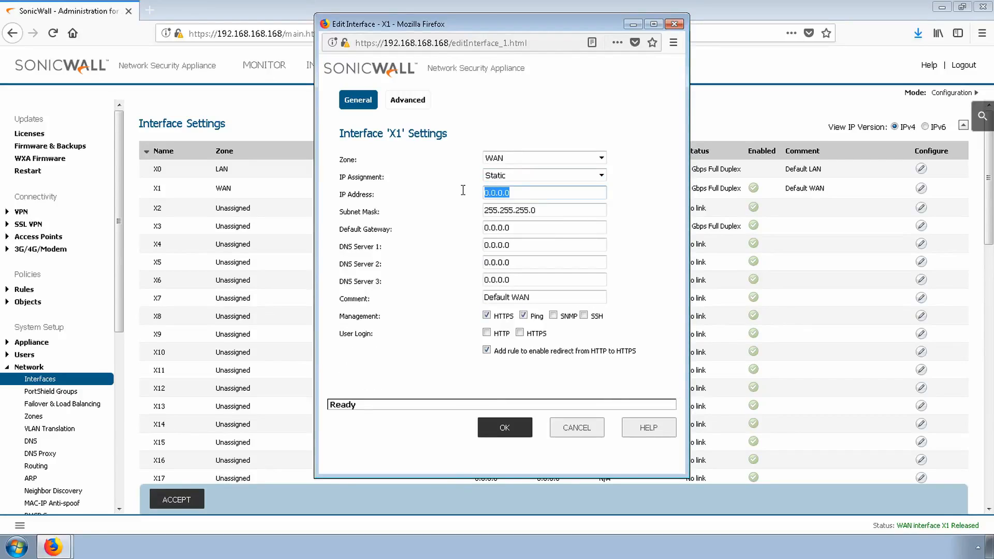
text(10.61.134.)
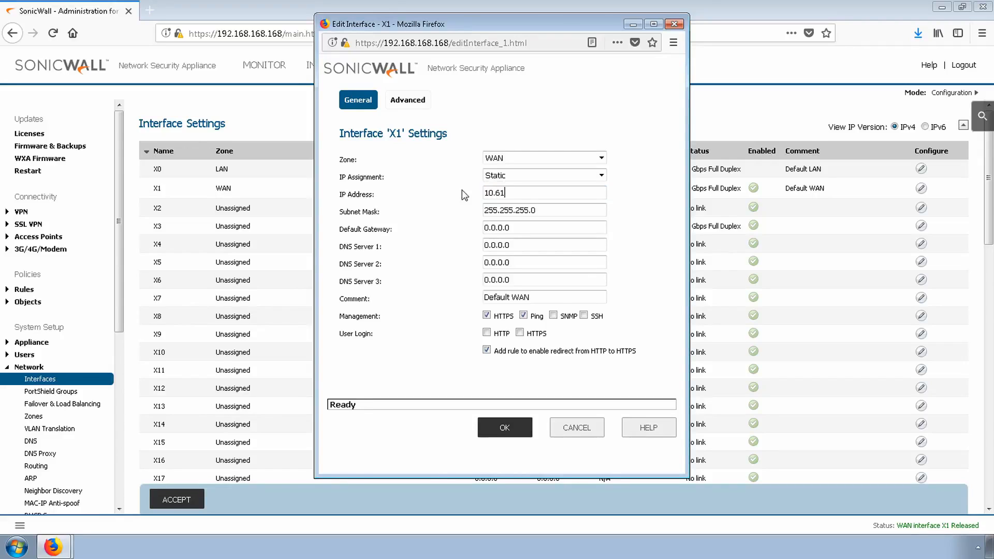
text(113)
click(565, 206)
key(BackSpace)
text(248)
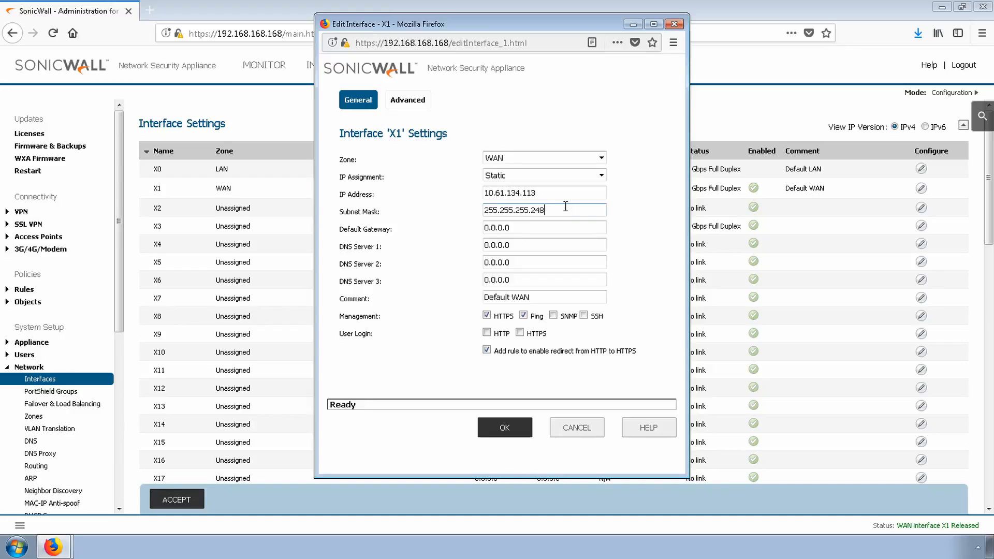
Set X1's default gateway to 10.61.134.118 and DNS Server 1 to 8.8.8.8
key(Tab)
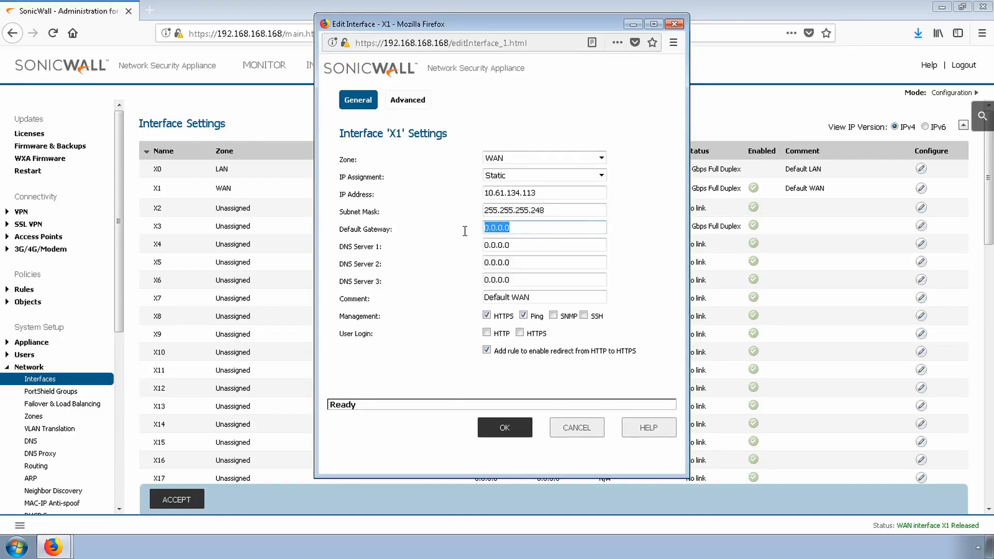
text(10.61.134.118)
click(507, 247)
double_click(507, 246)
text(8.8)
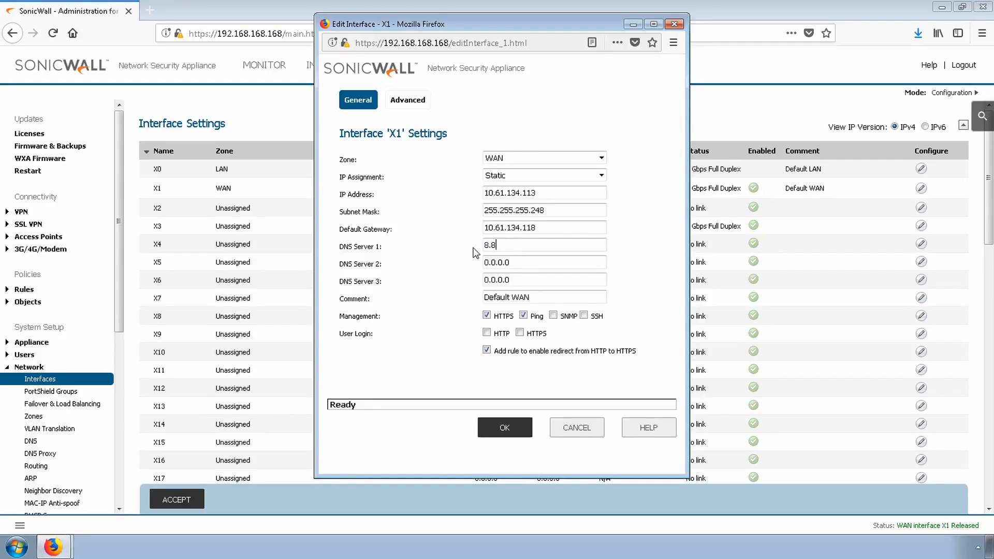
text(.8.8)
Turn off HTTPS management on X1 and review the interface's advanced settings
click(487, 316)
click(415, 101)
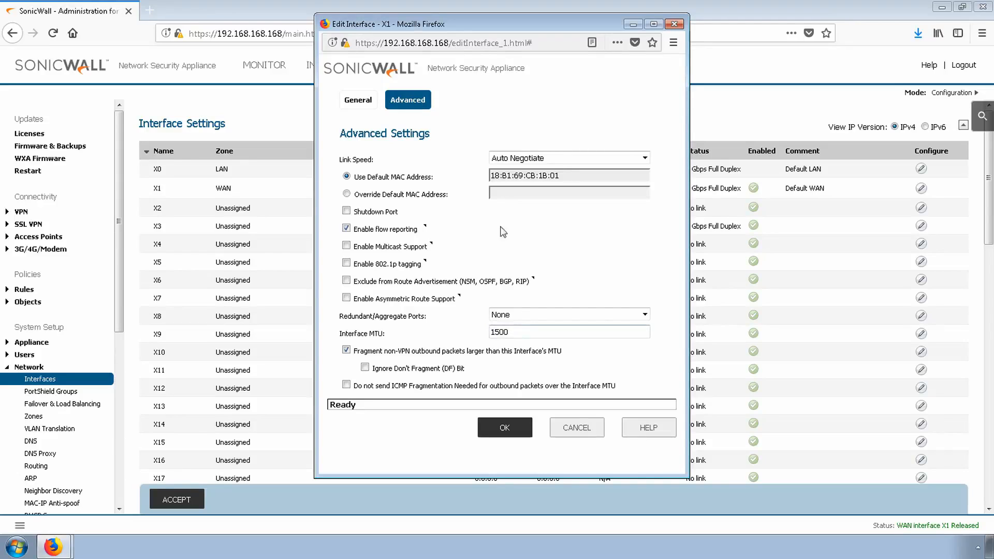
click(359, 100)
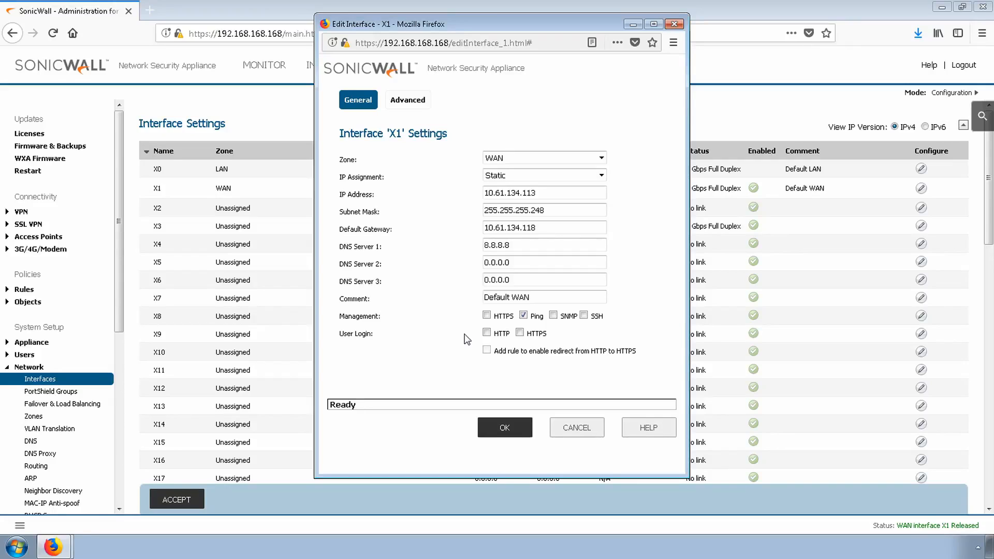
Enable HTTPS management and the HTTP-to-HTTPS redirect rule on X1, and save the interface settings
click(487, 315)
click(487, 350)
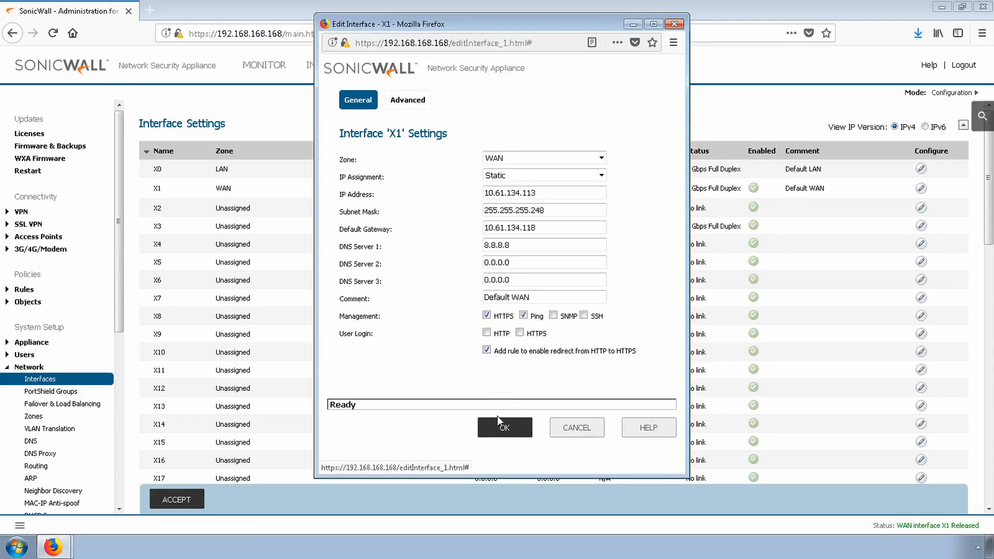
click(500, 430)
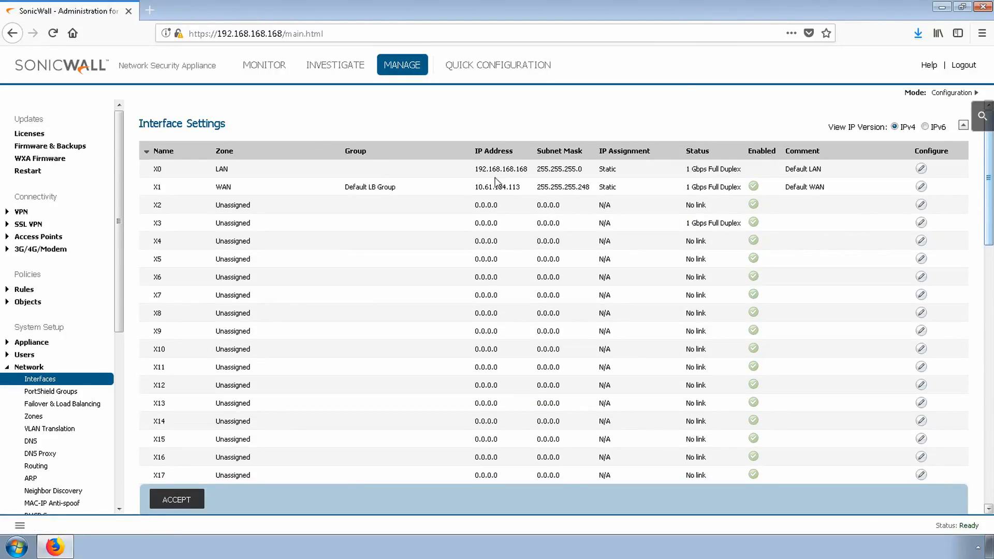
Create an address object named Custom MGMT 1 in the WAN zone, type Host, with IP address 208.1.1.1
click(32, 302)
click(44, 340)
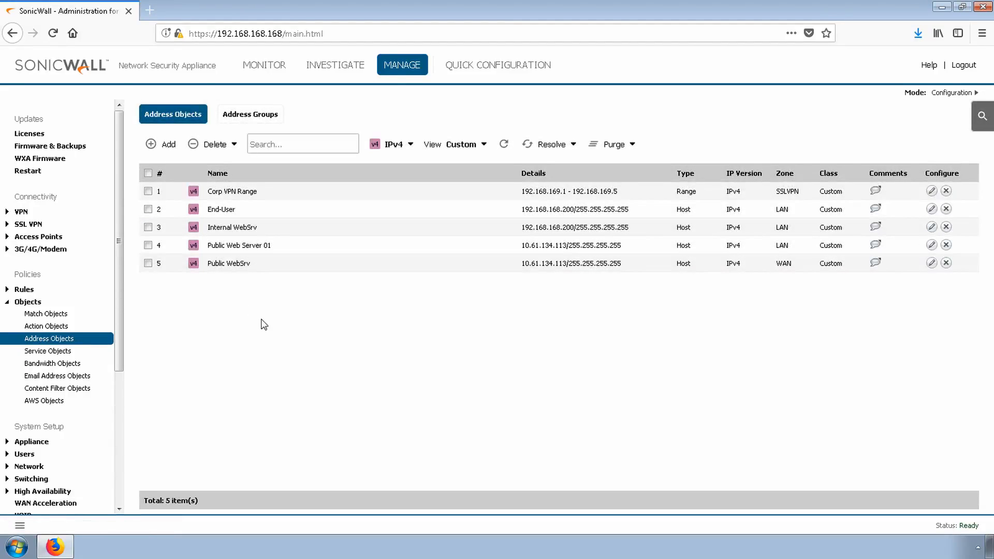
click(163, 146)
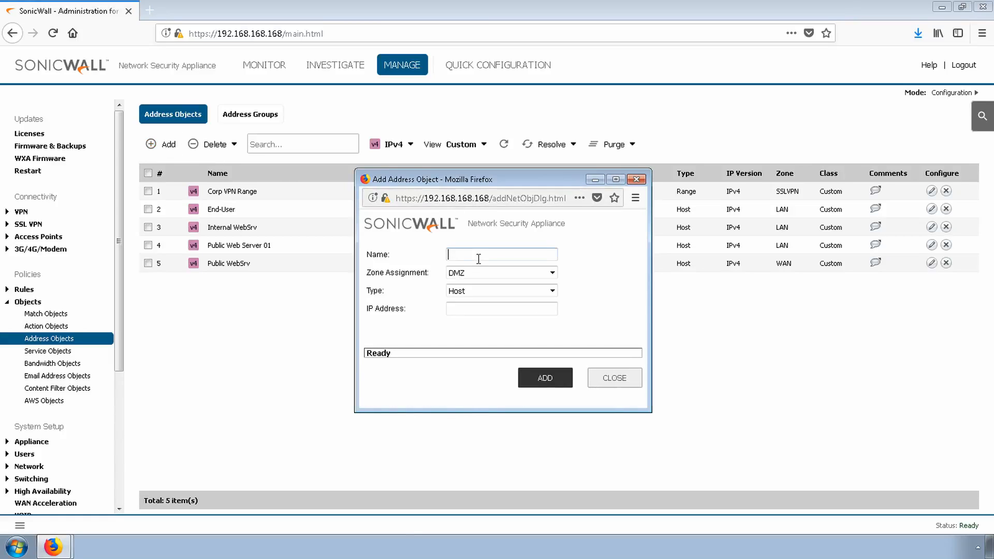
text(Custom MGMT 1)
key(Tab)
key(w)
key(Tab)
key(Tab)
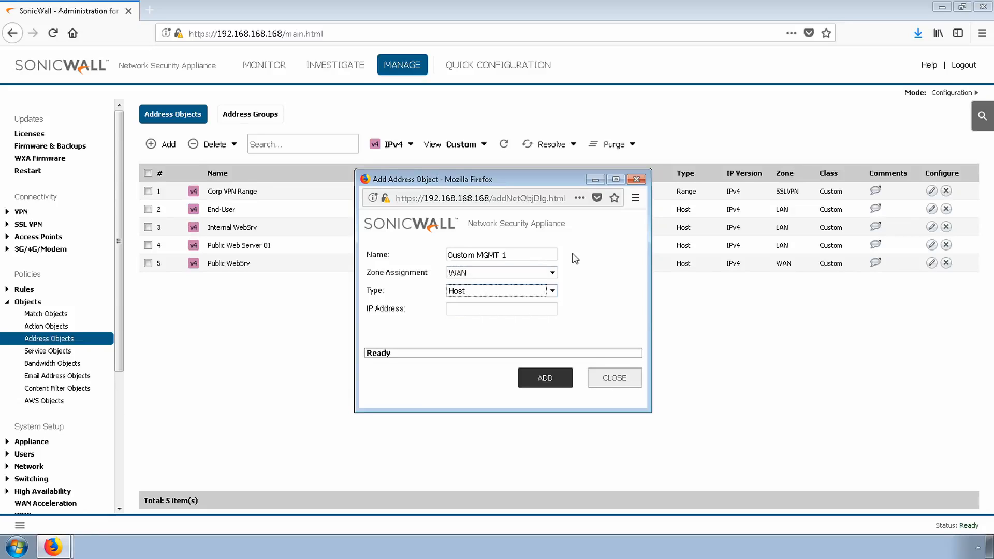
text(208.1.1.)
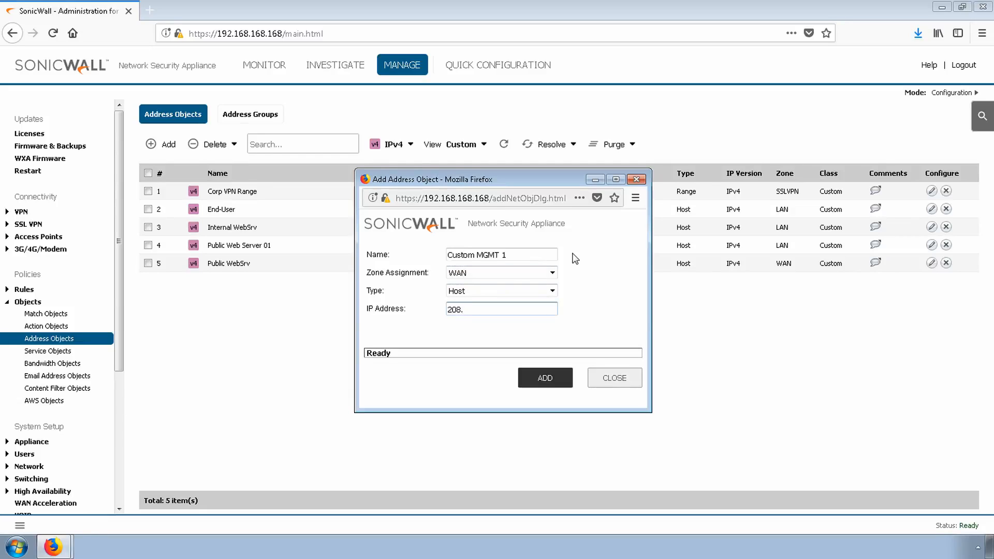
text(1.)
key(BackSpace)
click(551, 381)
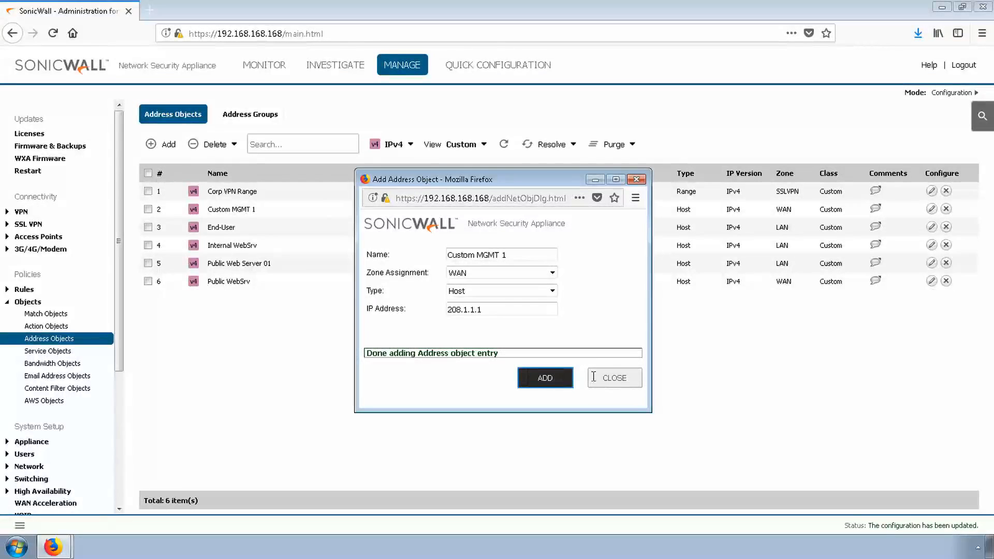
click(625, 383)
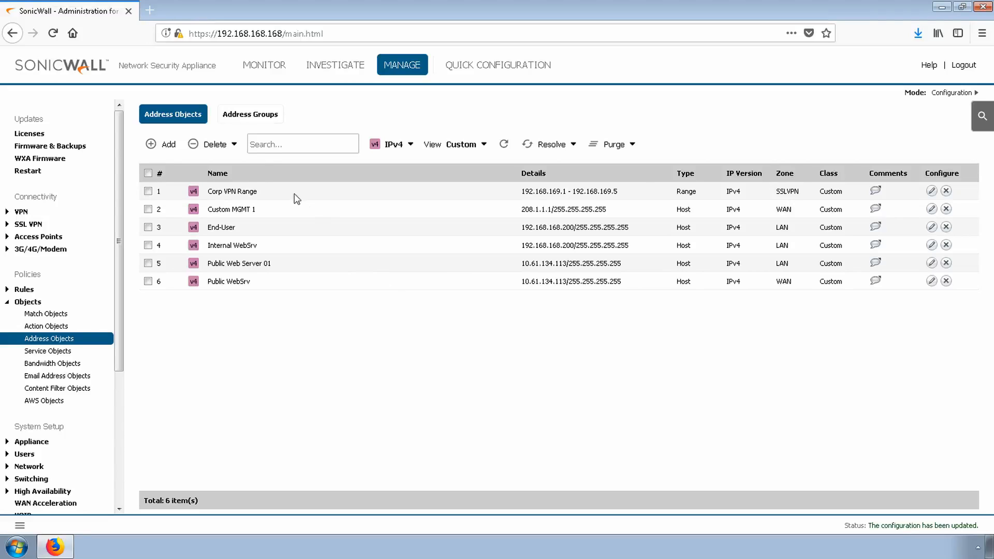
Create an address group named Custom MGMT Group that contains the Custom MGMT 1 object
click(266, 118)
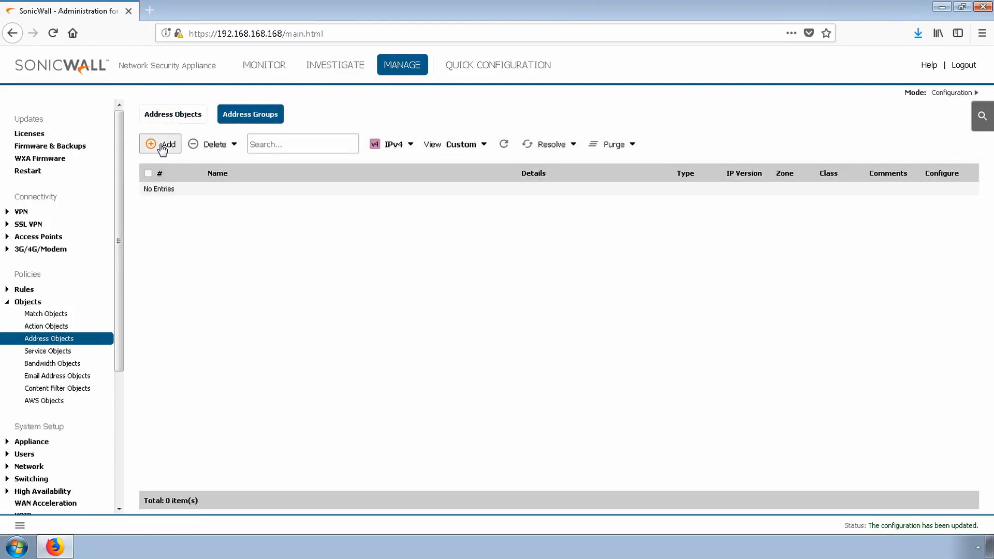
click(162, 145)
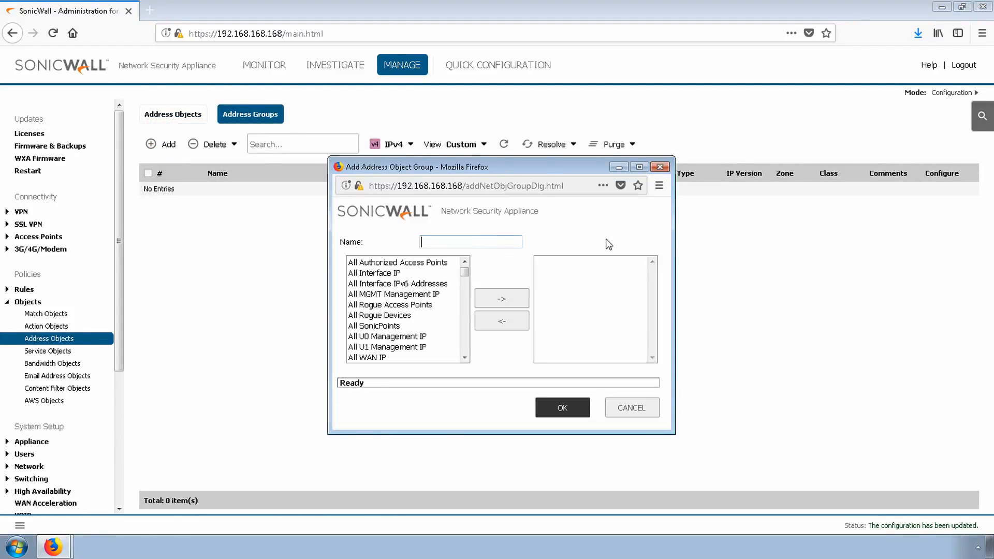
text(Custom MGMT Group)
click(412, 317)
text(cu)
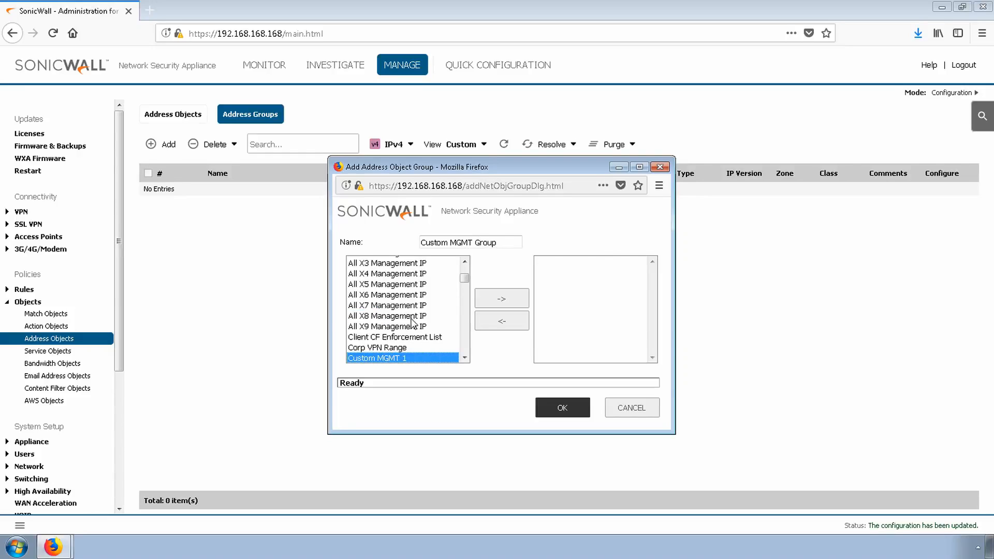
click(516, 301)
click(564, 409)
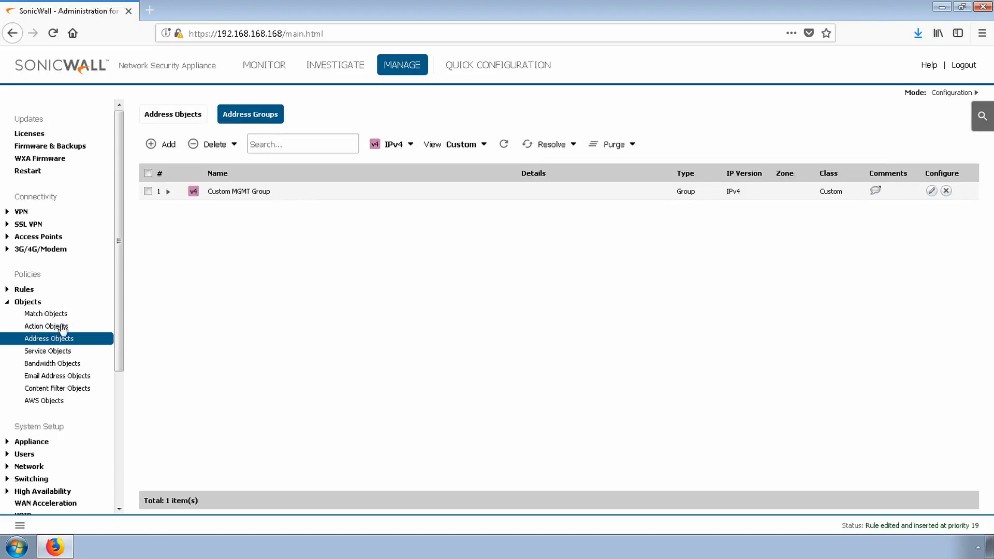
Show the access rules that apply from WAN to WAN
click(24, 290)
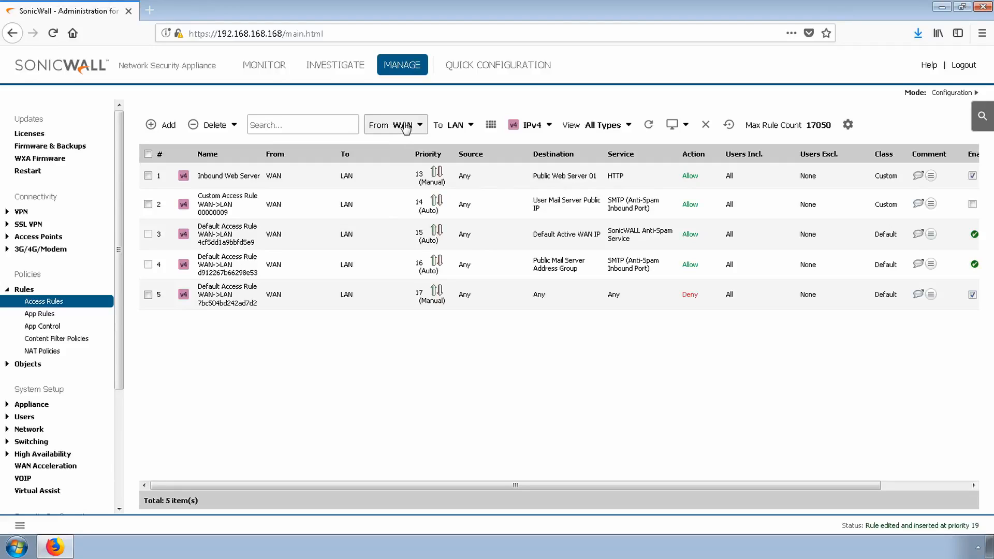
click(453, 126)
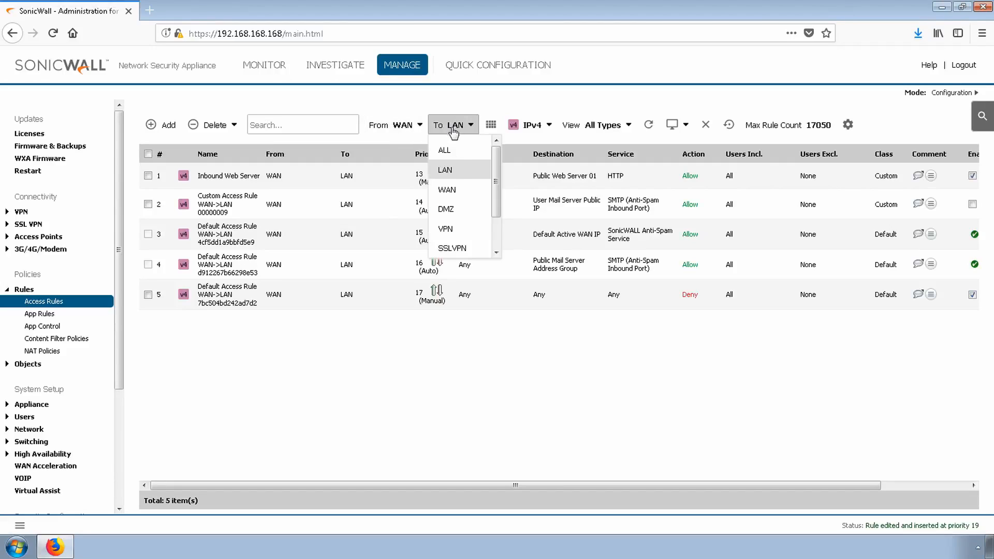
click(449, 192)
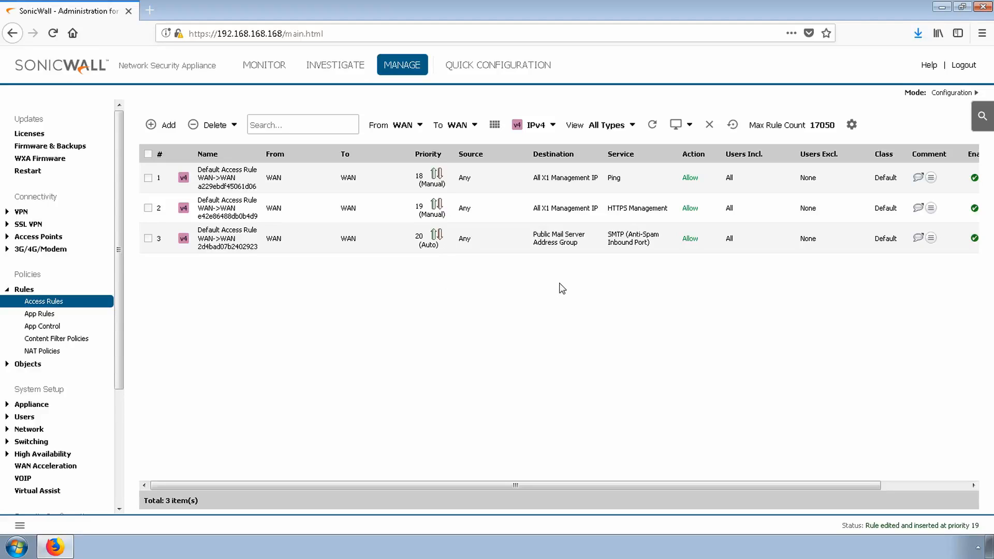
Edit the WAN-to-WAN HTTPS Management access rule so its source is Custom MGMT Group, and save the rule
drag(607, 178, 615, 214)
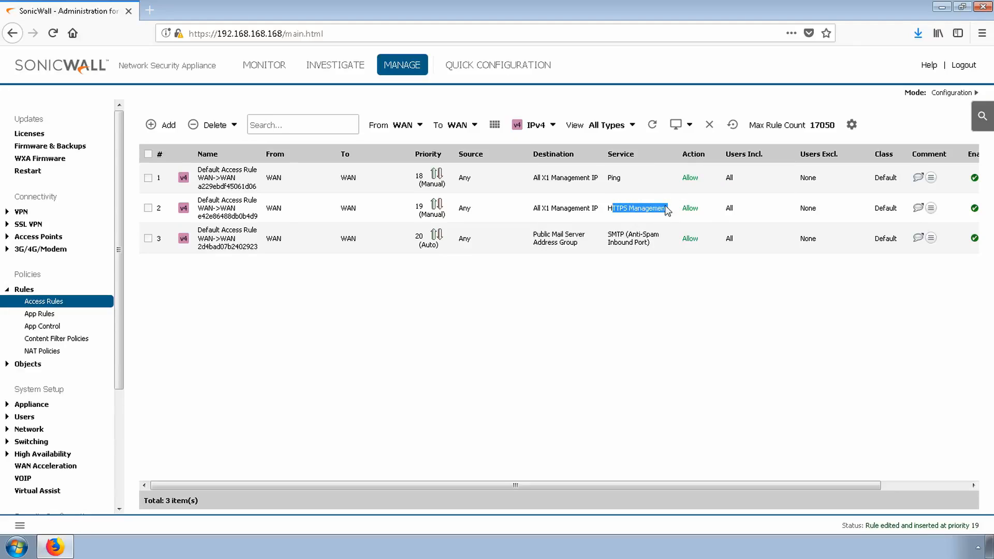
click(579, 282)
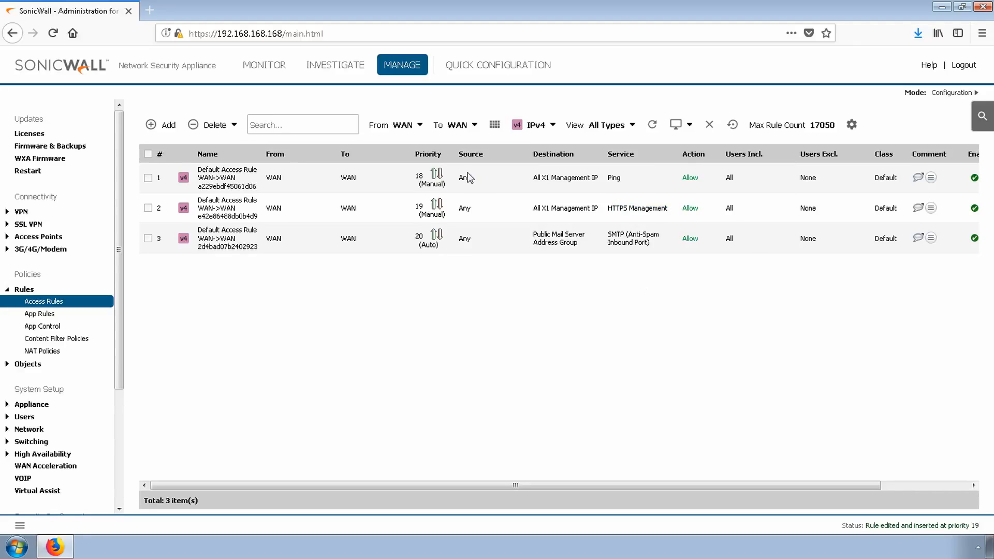
drag(630, 182, 536, 181)
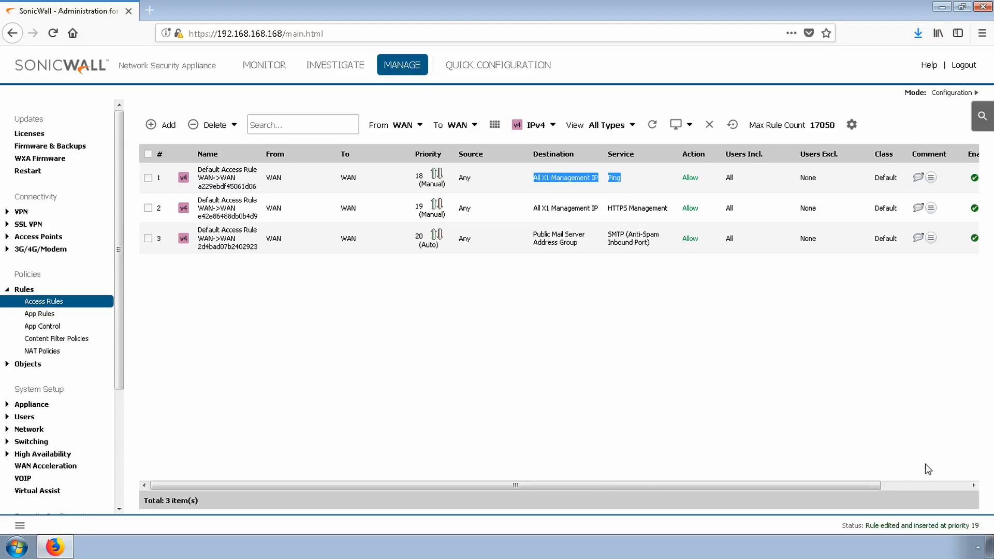
click(909, 487)
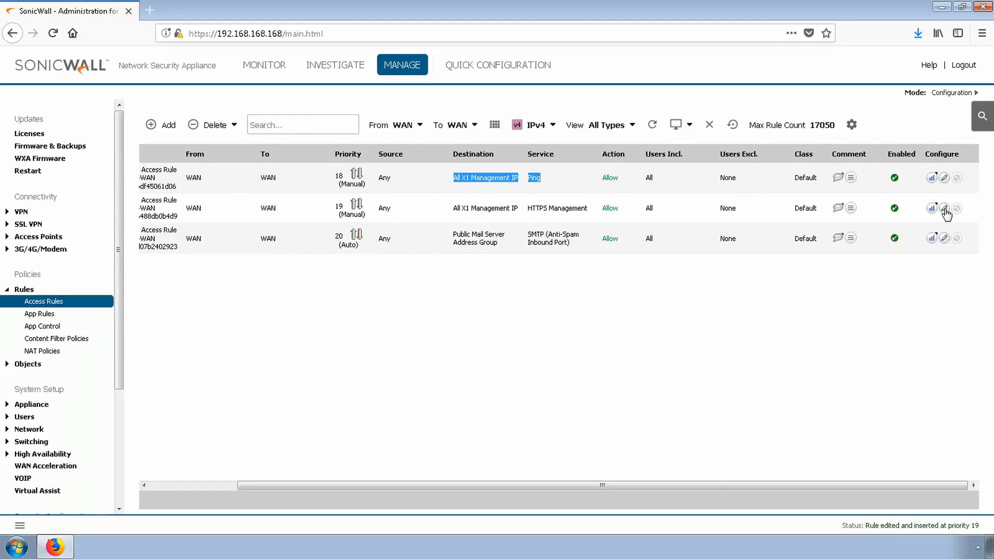
click(945, 209)
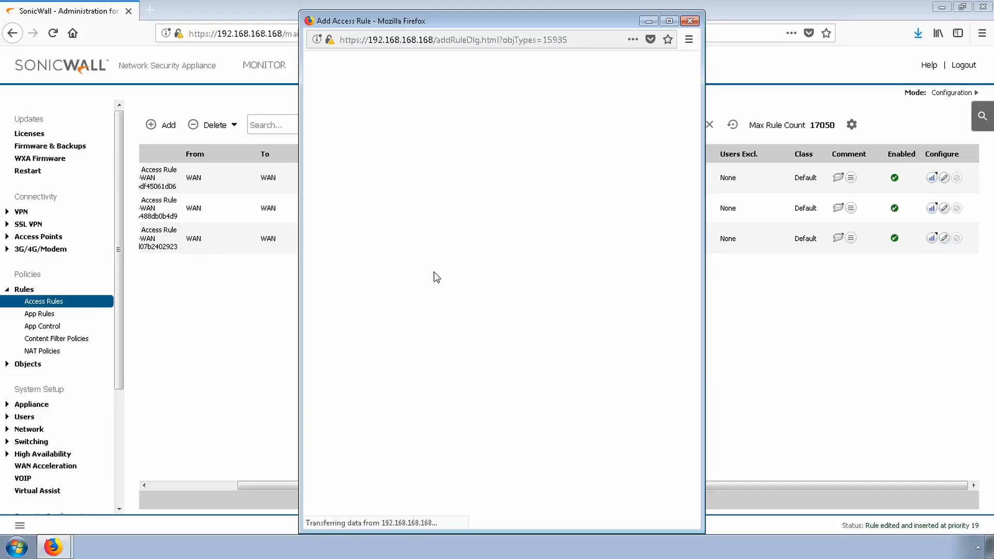
click(396, 274)
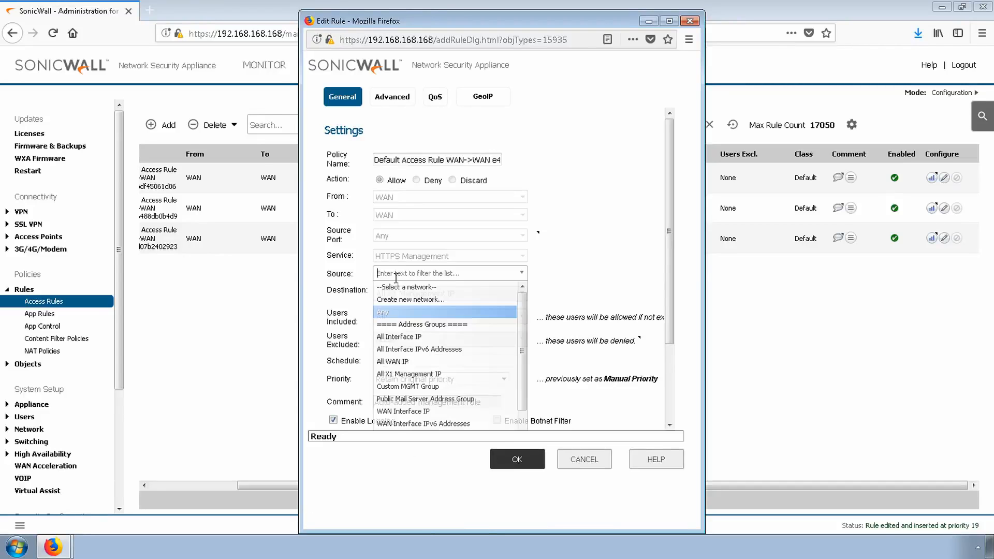
click(401, 387)
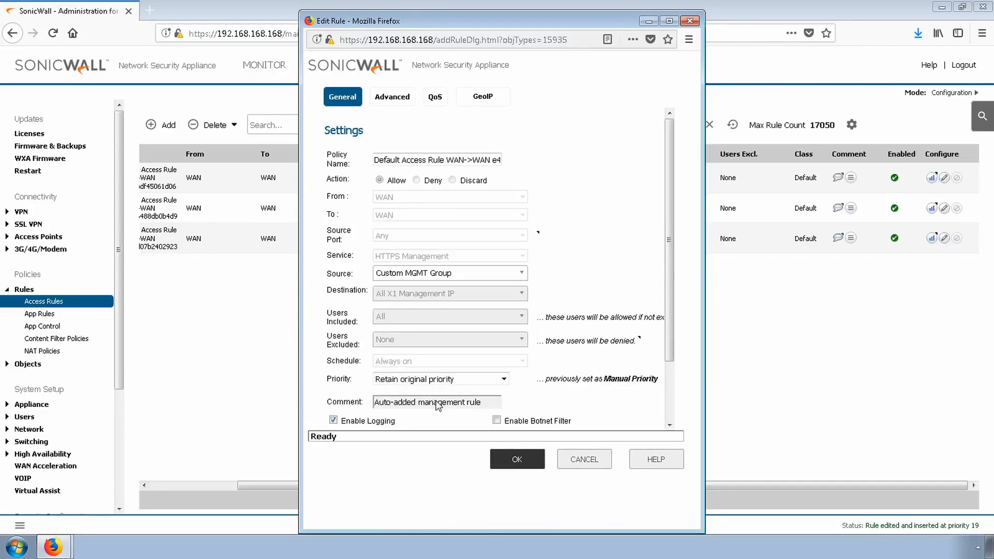
click(515, 466)
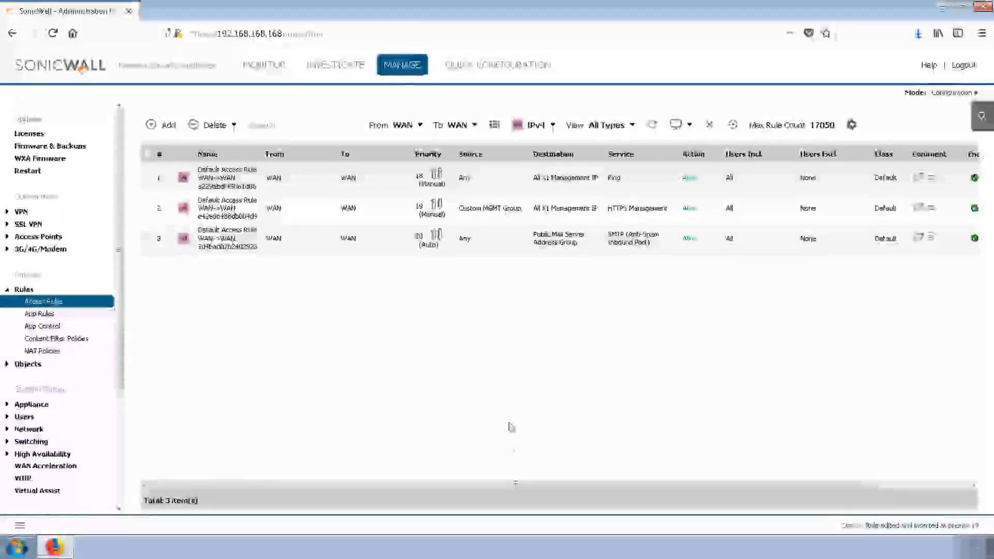
mouse_move(486, 212)
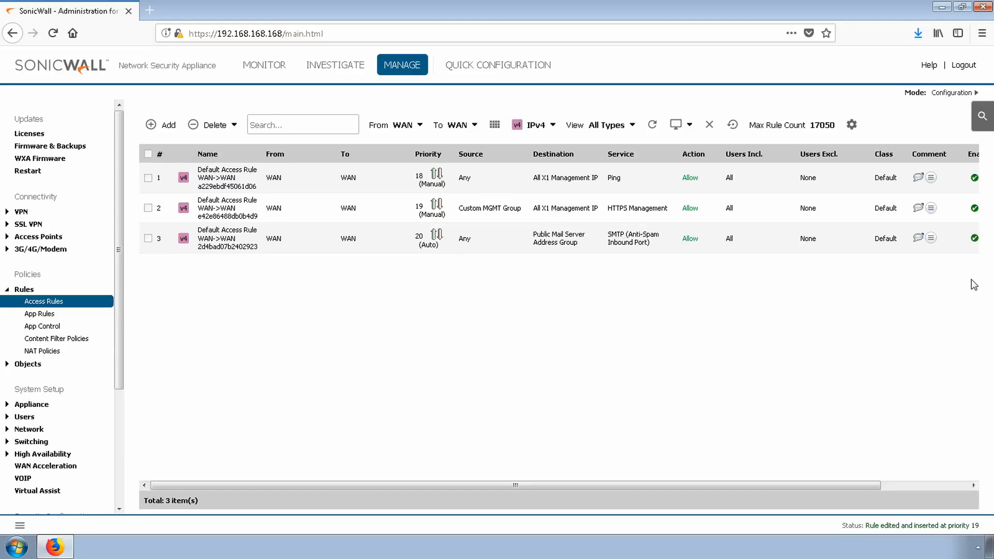
Open System Diagnostics and choose Check Network Settings as the diagnostic tool
click(340, 71)
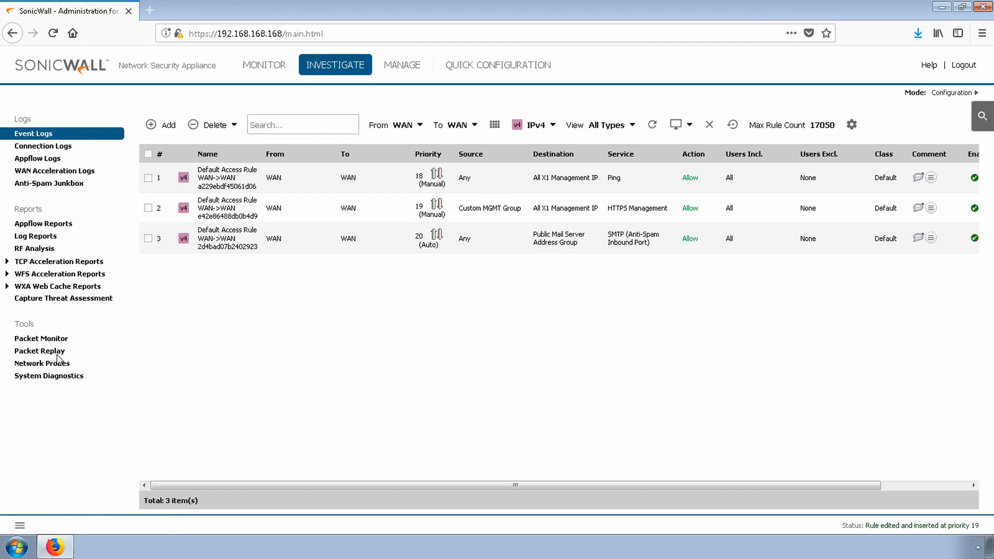
click(50, 377)
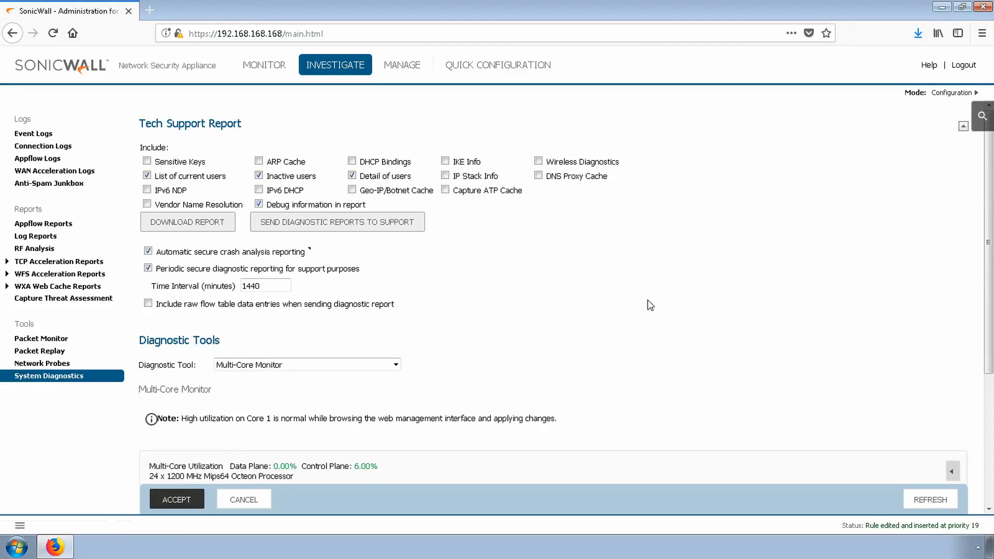
scroll(622, 303, down, 3)
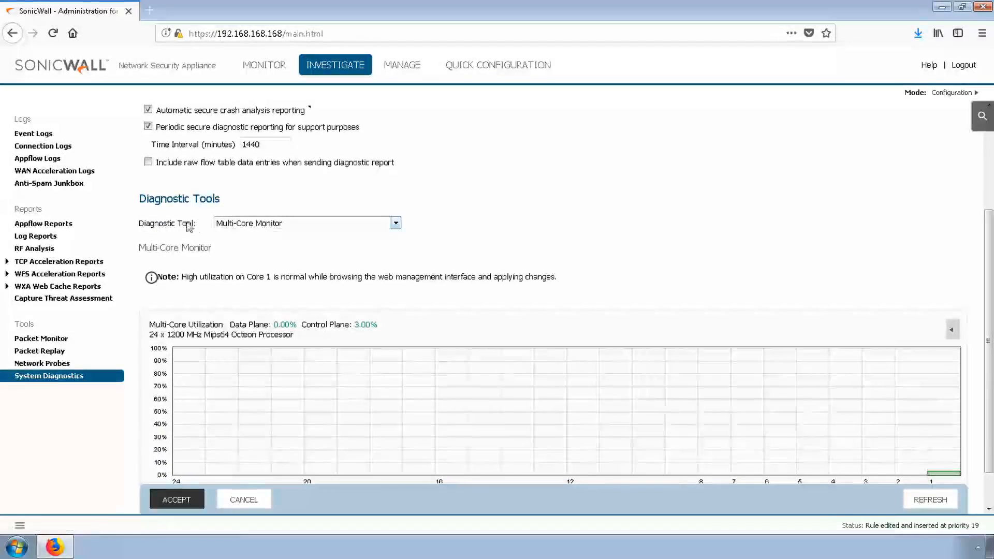
click(251, 226)
click(260, 236)
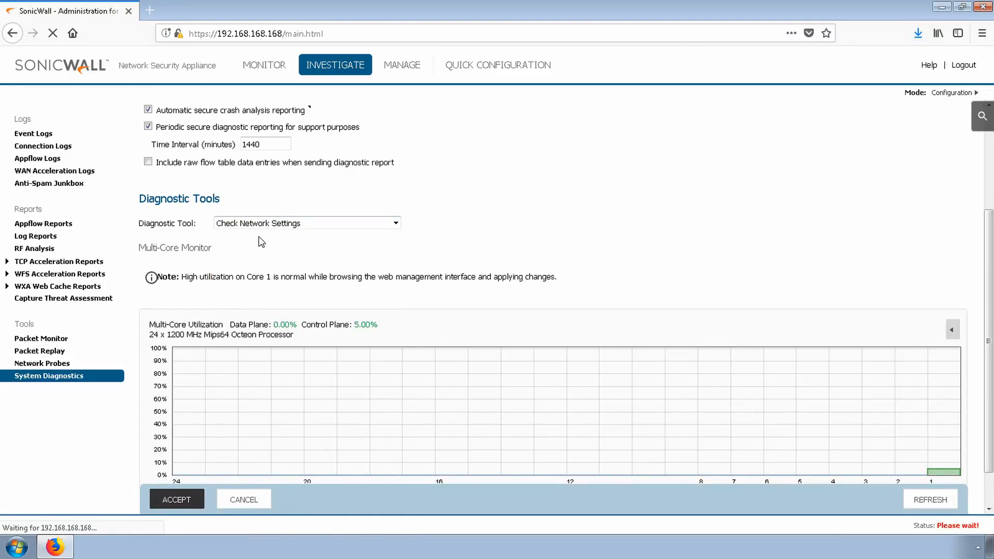
Select all the general network and security management servers and run the connection tests on them
scroll(533, 257, down, 3)
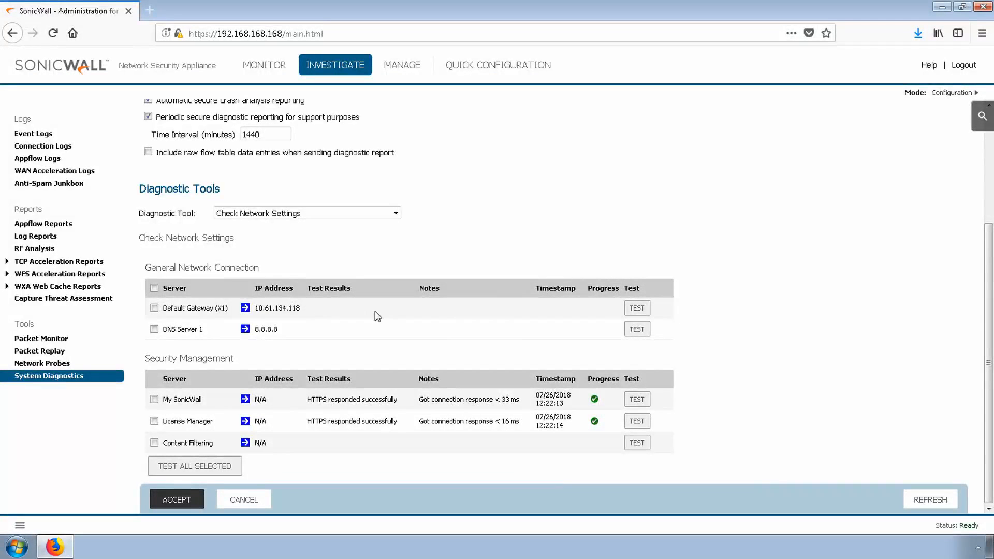
click(155, 288)
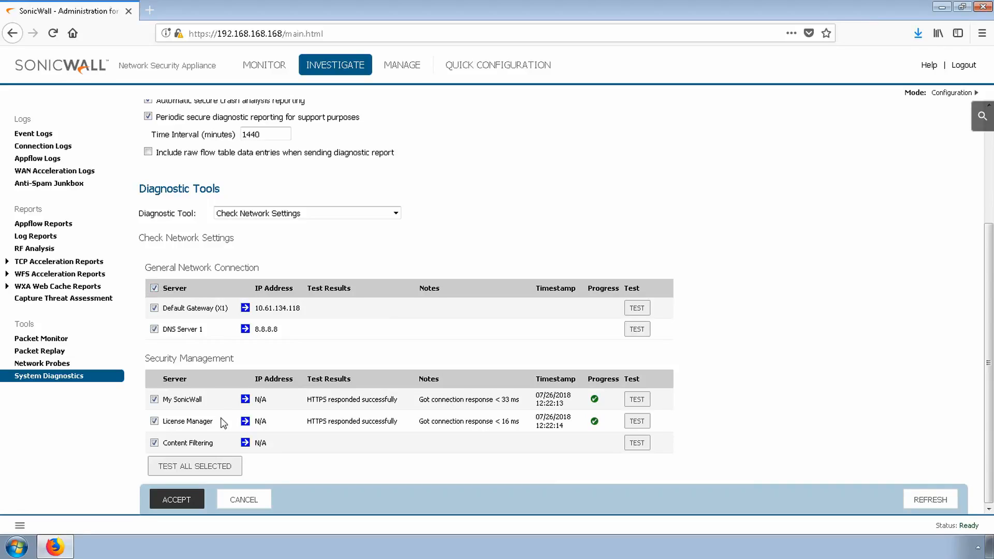
click(211, 469)
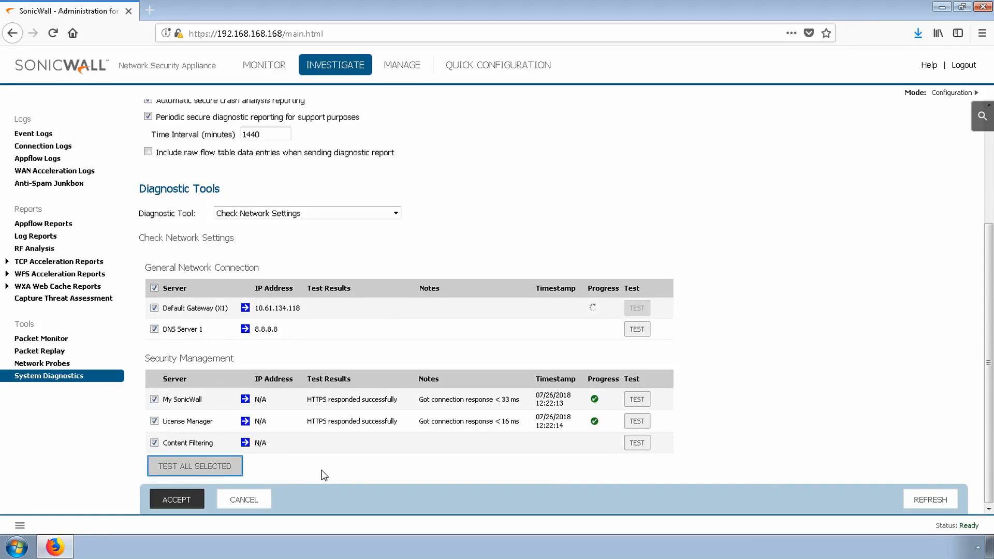